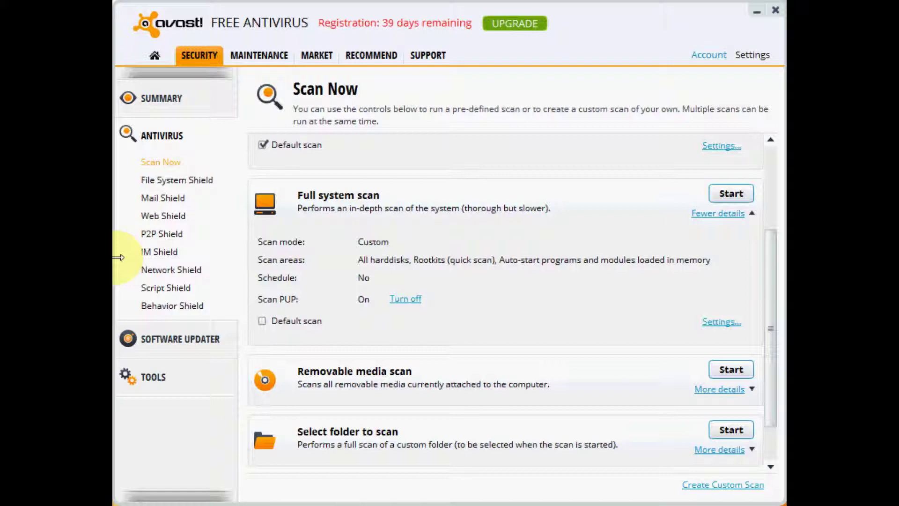
Leave the Scan Now page for the Home dashboard, which shows Secured with all shields active
click(156, 55)
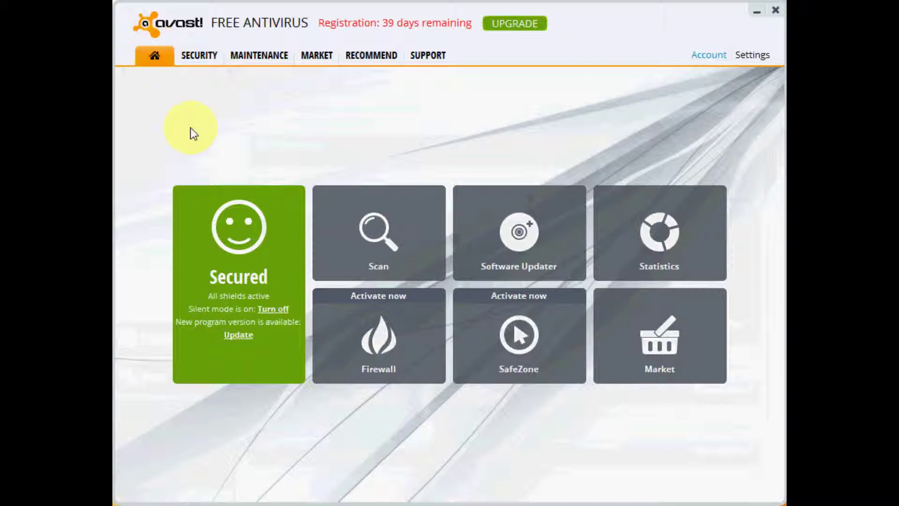
Open the Full system scan's settings from Security > Antivirus > Scan Now
click(199, 55)
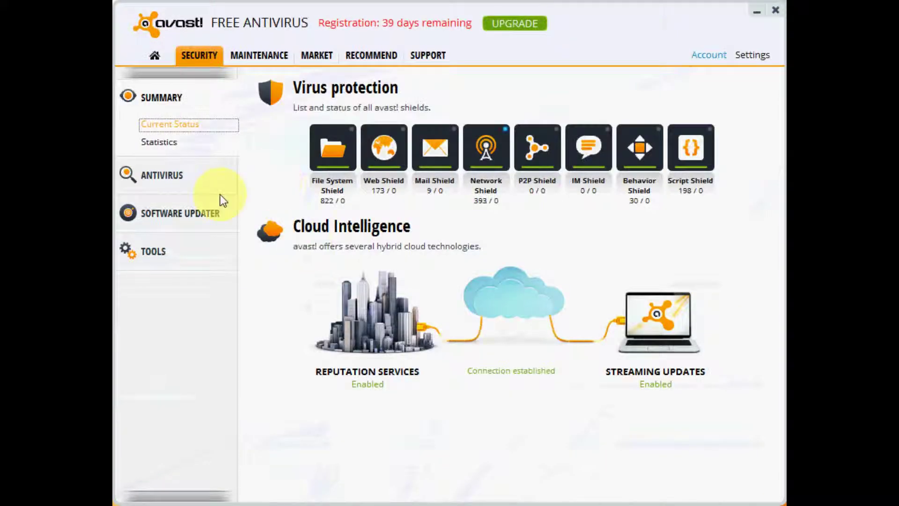
click(197, 184)
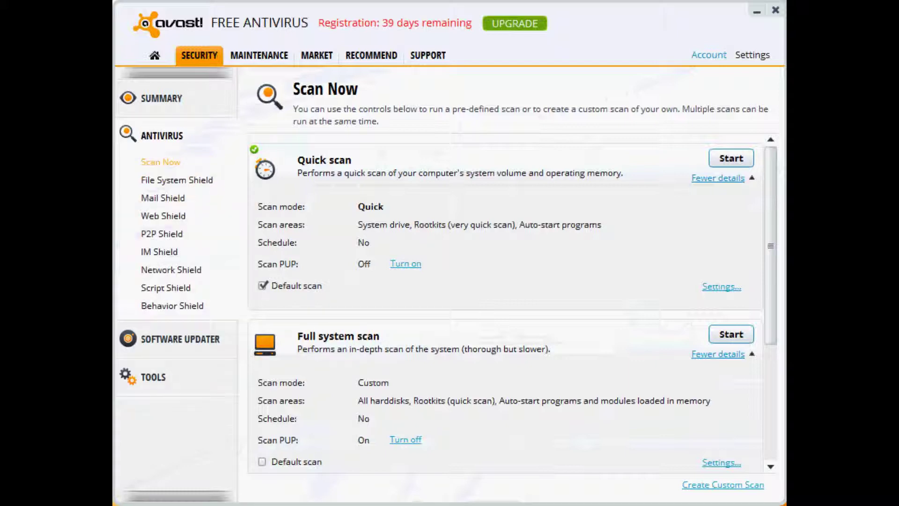
drag(770, 249, 774, 314)
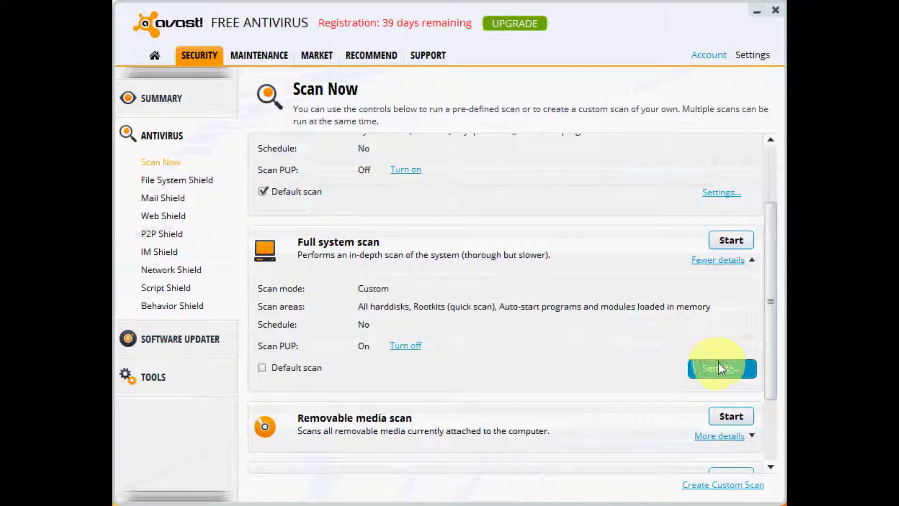
click(720, 364)
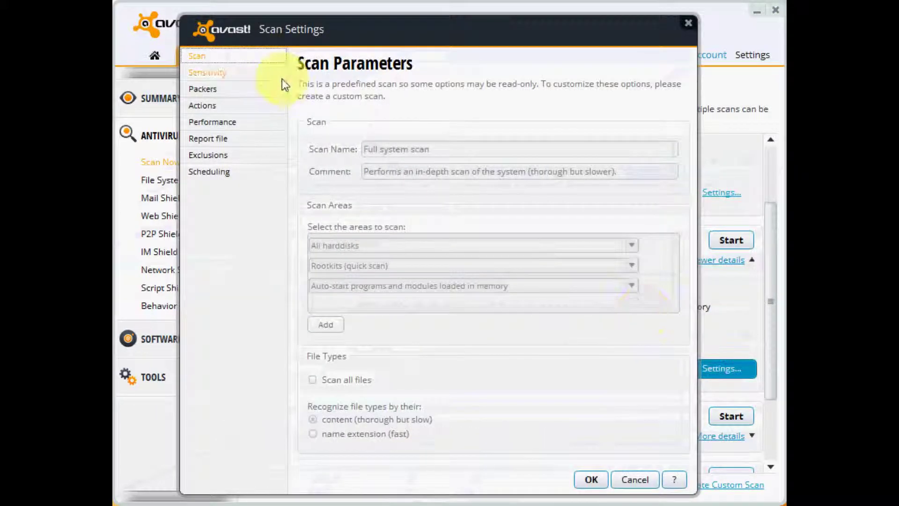
Show the Sensitivity page to confirm the full scan's heuristics are set to High
click(215, 71)
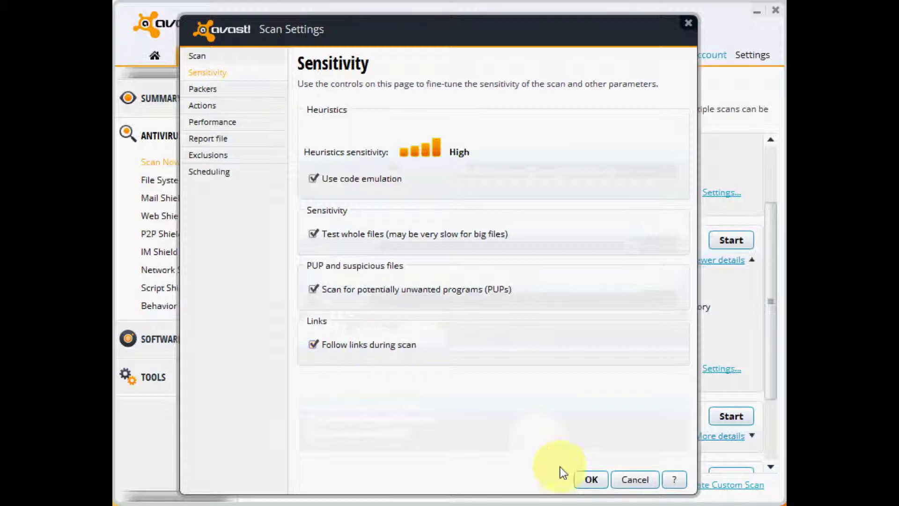
Keep Repair, else Move to Chest, for viruses, PUPs and suspicious objects, then save the settings
click(213, 107)
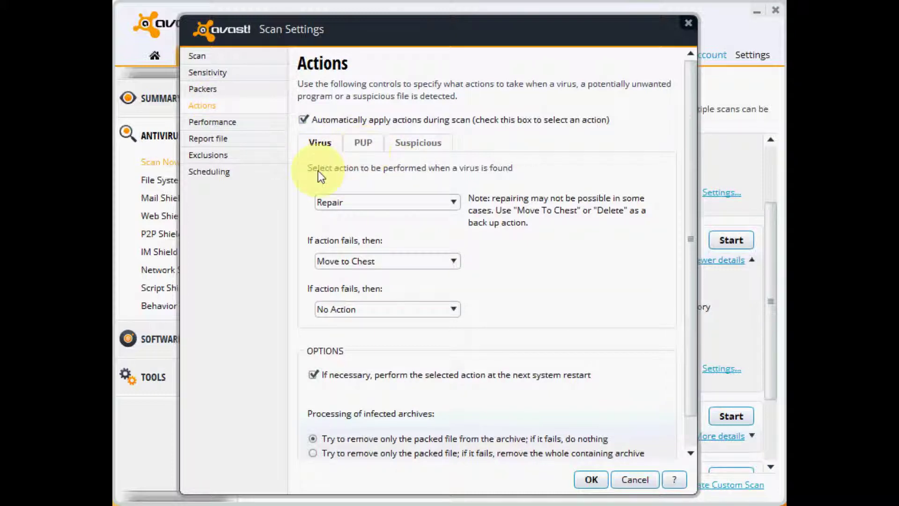
click(453, 201)
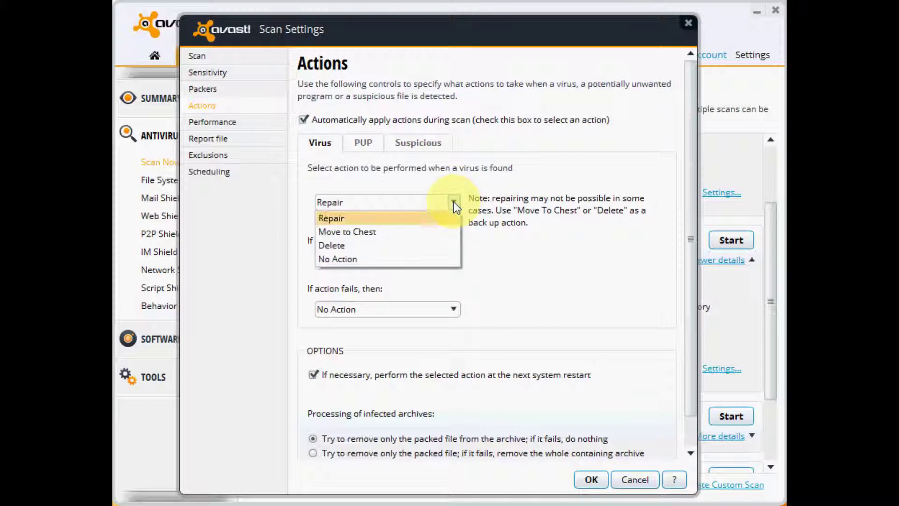
click(392, 219)
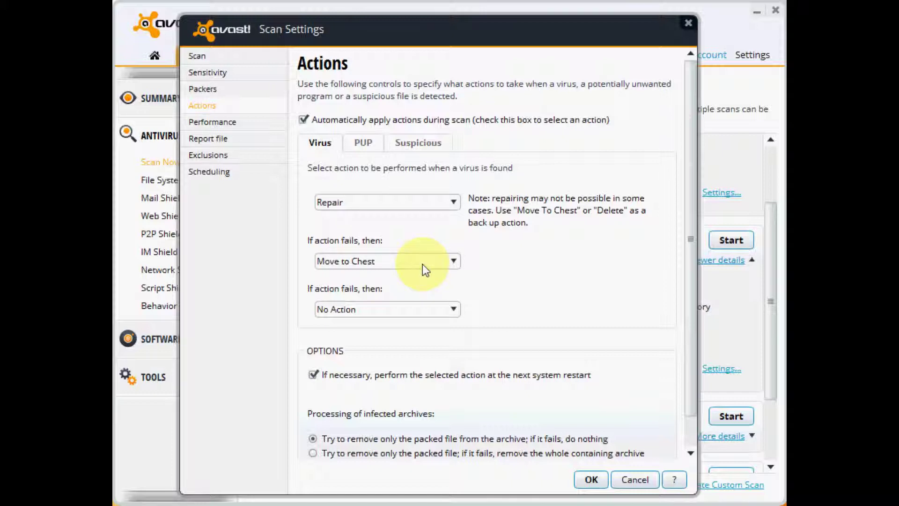
click(364, 145)
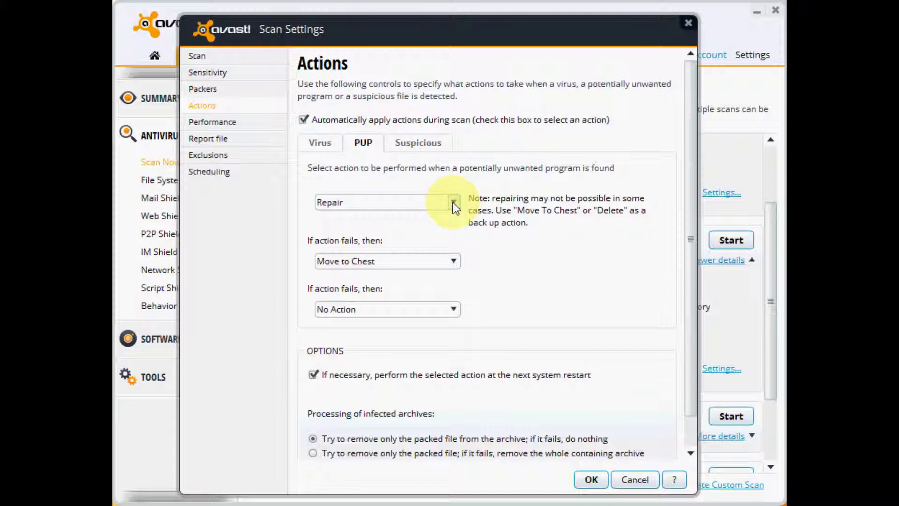
click(428, 143)
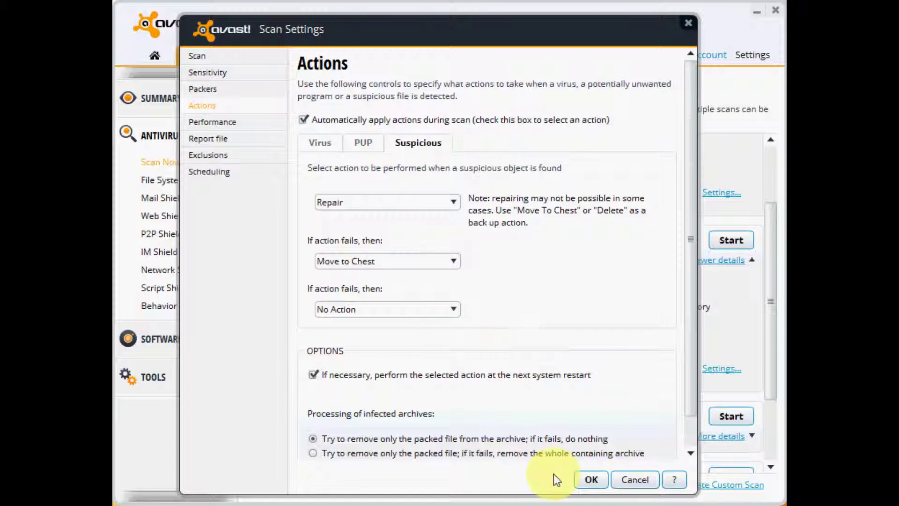
click(594, 479)
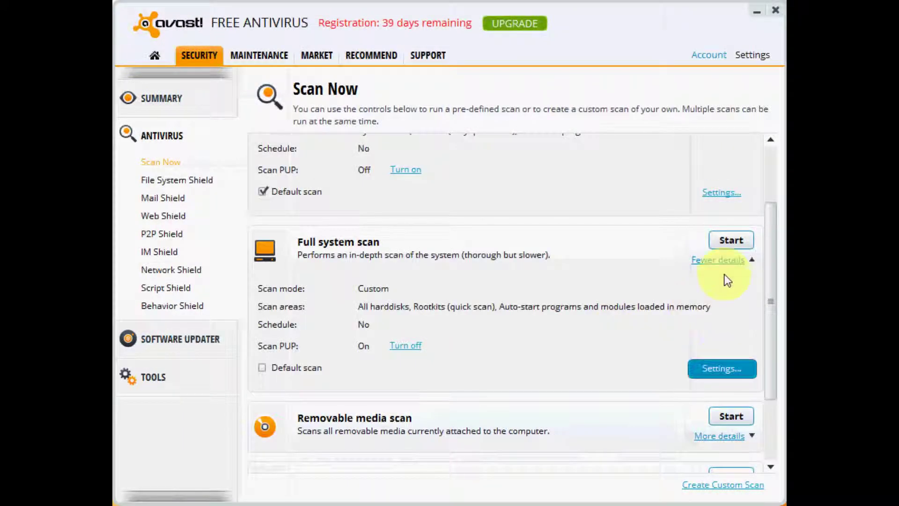
Launch the Full system scan from its panel
click(740, 239)
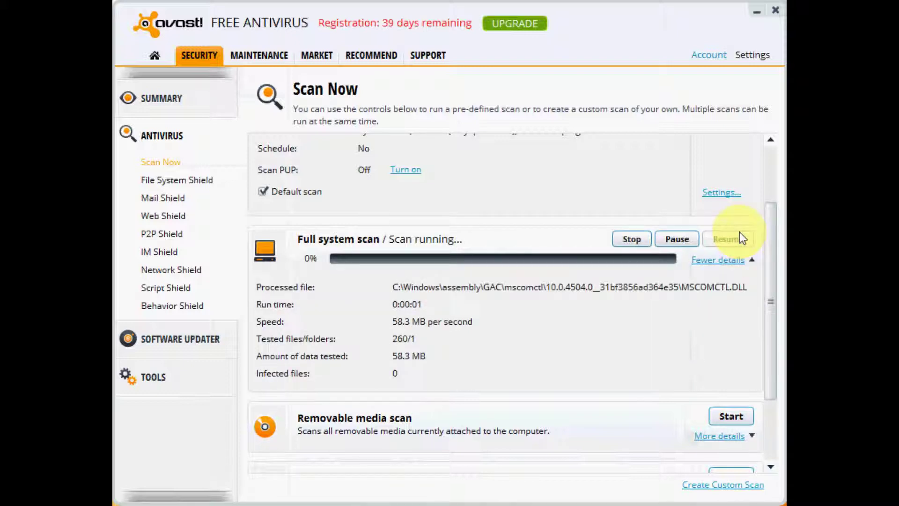